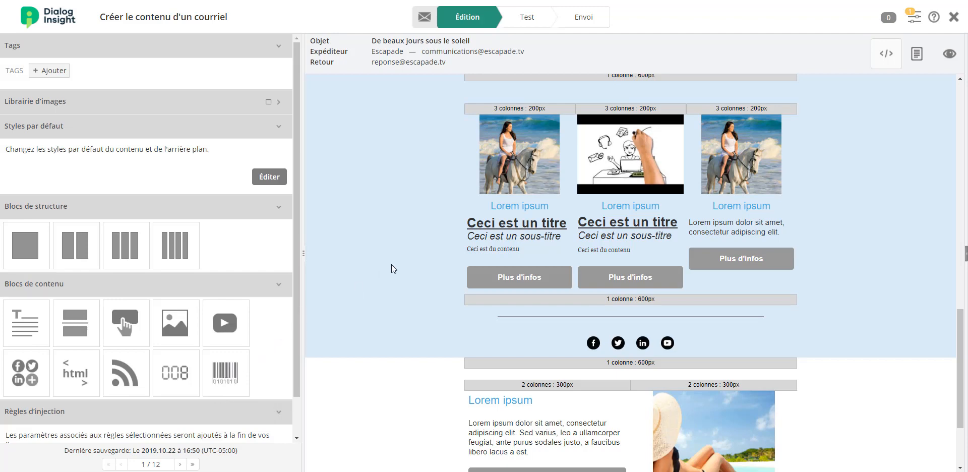
Examine the title, subtitle and content formatting in the first column's text block, leaving the block without saving.
{"action": "mouse_move", "coordinate": [471, 240]}
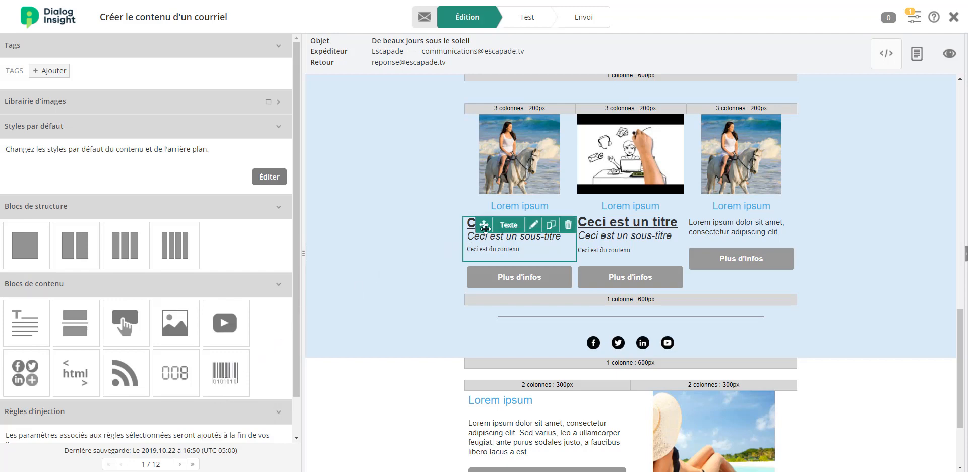
{"action": "left_click", "coordinate": [532, 227]}
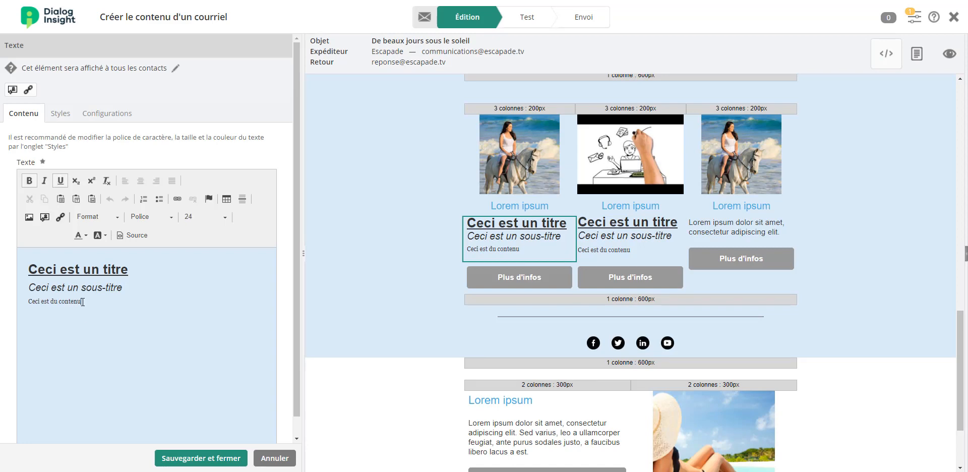
{"action": "left_click_drag", "start_coordinate": [93, 301], "coordinate": [28, 301]}
{"action": "left_click_drag", "start_coordinate": [136, 286], "coordinate": [28, 287]}
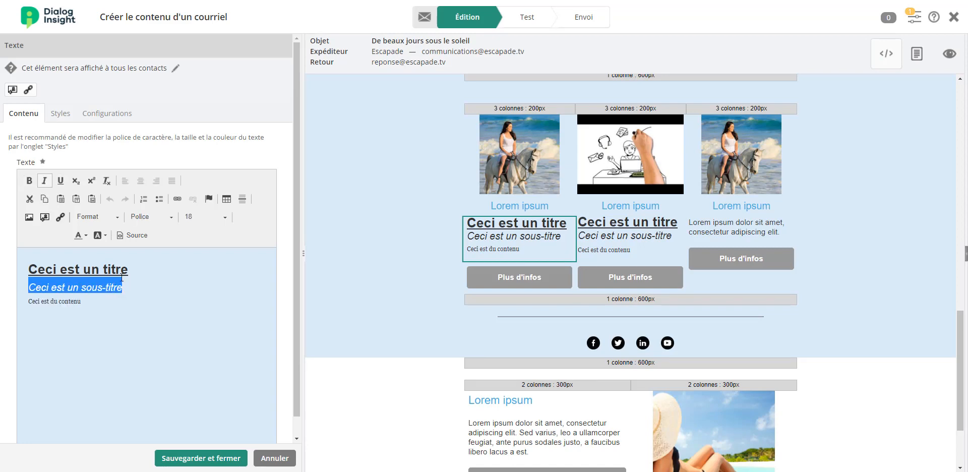
{"action": "left_click_drag", "start_coordinate": [129, 268], "coordinate": [28, 269]}
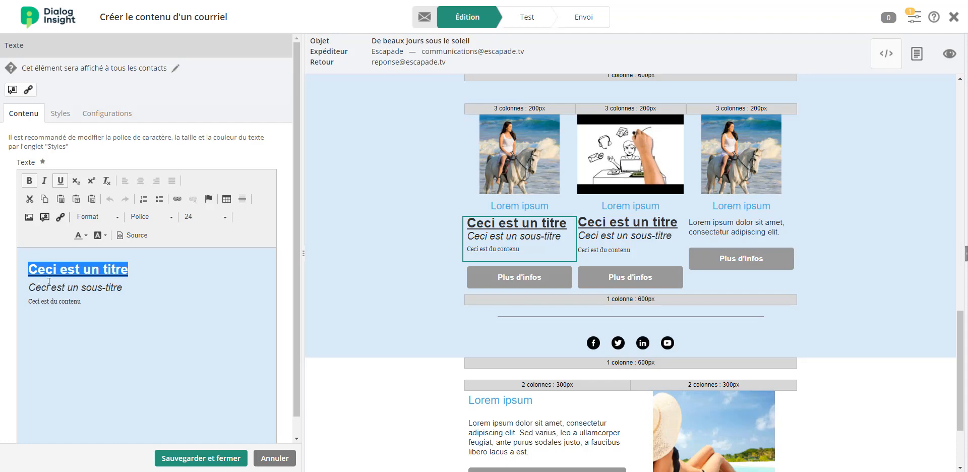
{"action": "left_click", "coordinate": [279, 456]}
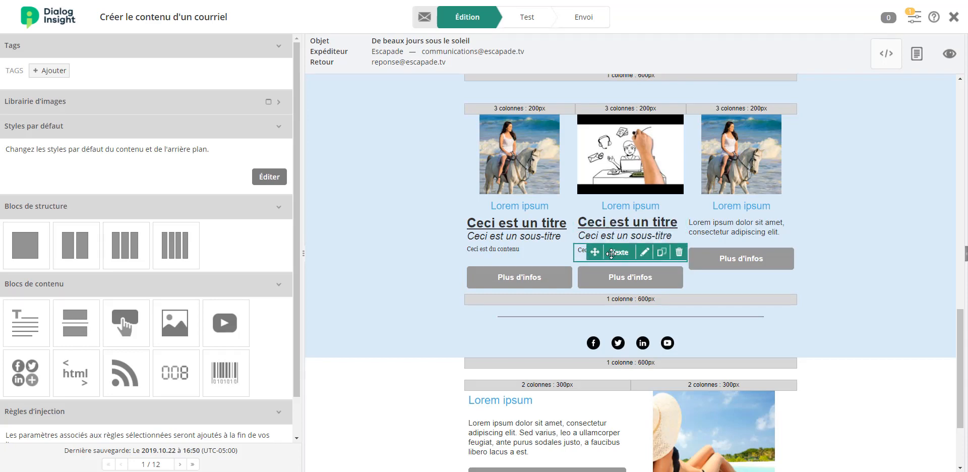
Examine the content of the separate title text block in the middle column, and save the block.
{"action": "mouse_move", "coordinate": [622, 222]}
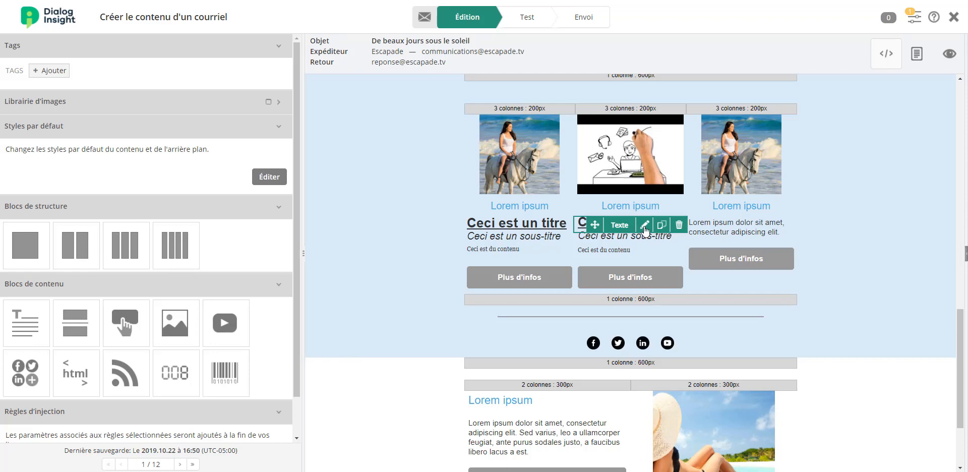
{"action": "left_click", "coordinate": [644, 225]}
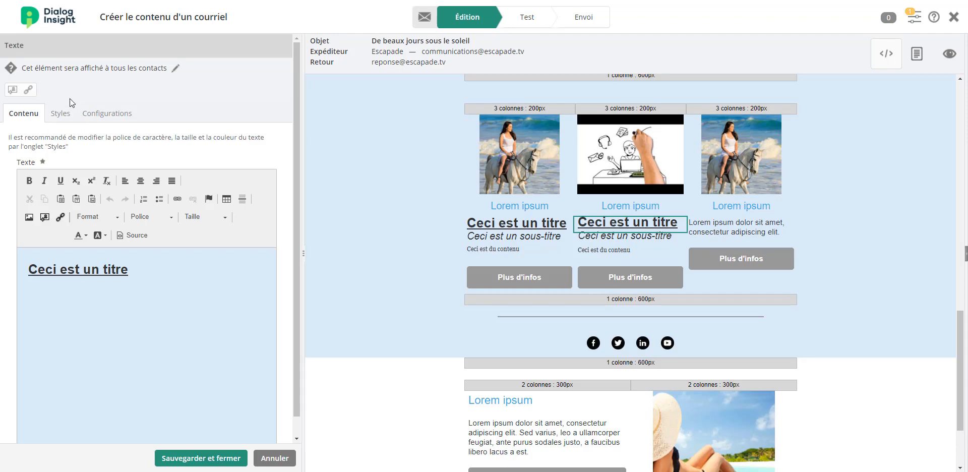
{"action": "left_click", "coordinate": [207, 459]}
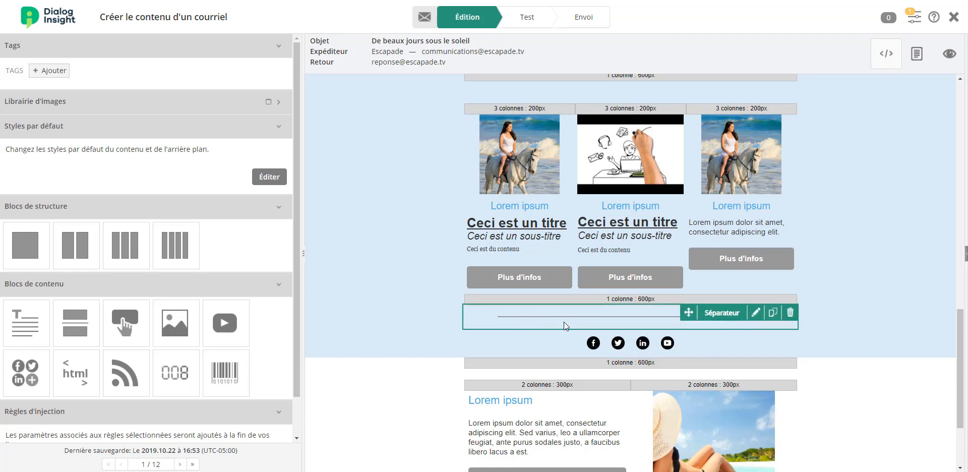
Set the thickness of the separator above the social icons to 0 px and save the block.
{"action": "left_click", "coordinate": [755, 313]}
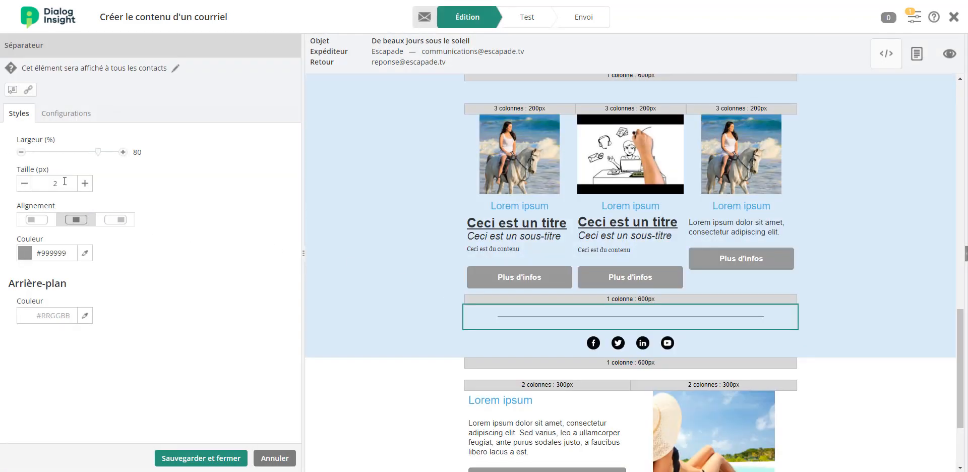
{"action": "left_click", "coordinate": [52, 183]}
{"action": "type", "text": "0"}
{"action": "left_click", "coordinate": [206, 205]}
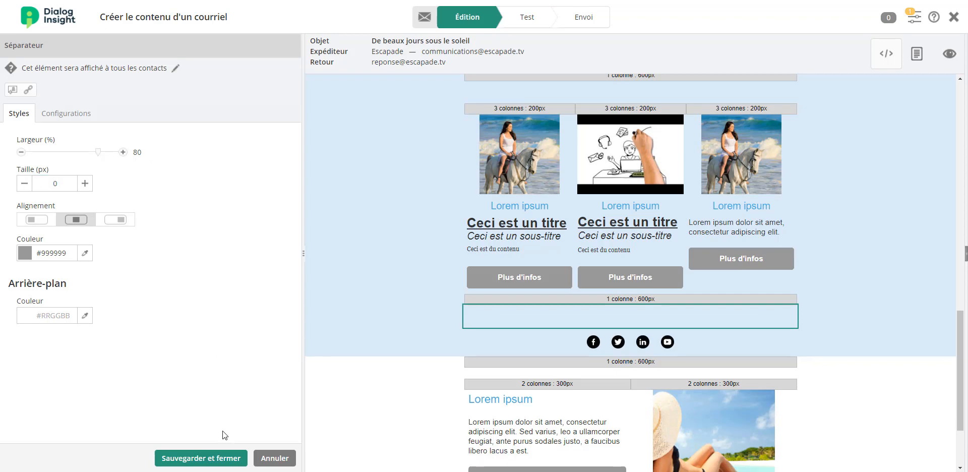
{"action": "left_click", "coordinate": [224, 459]}
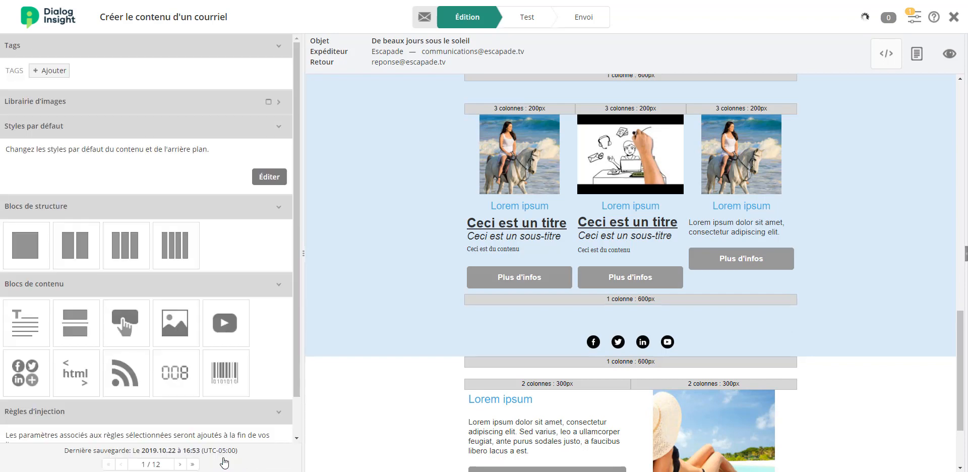
Examine the text and link of the "Plus d'infos" button in the first column, and save the block.
{"action": "mouse_move", "coordinate": [544, 277]}
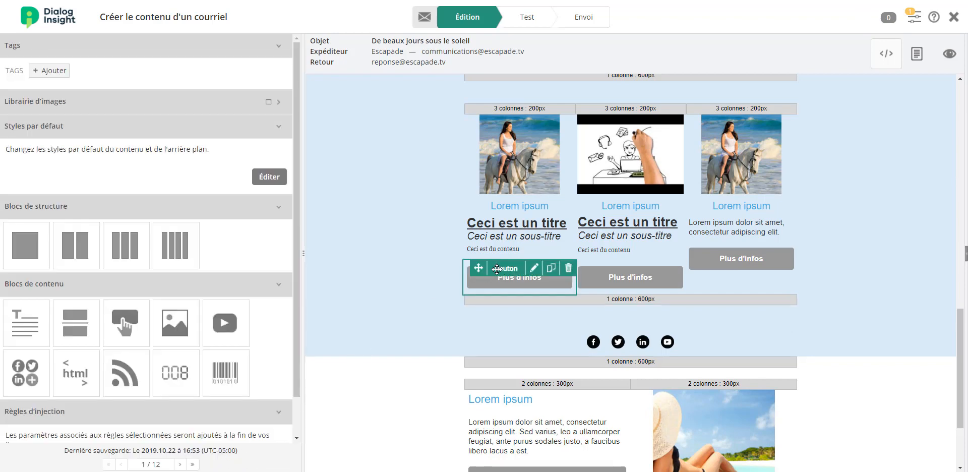
{"action": "left_click", "coordinate": [534, 269]}
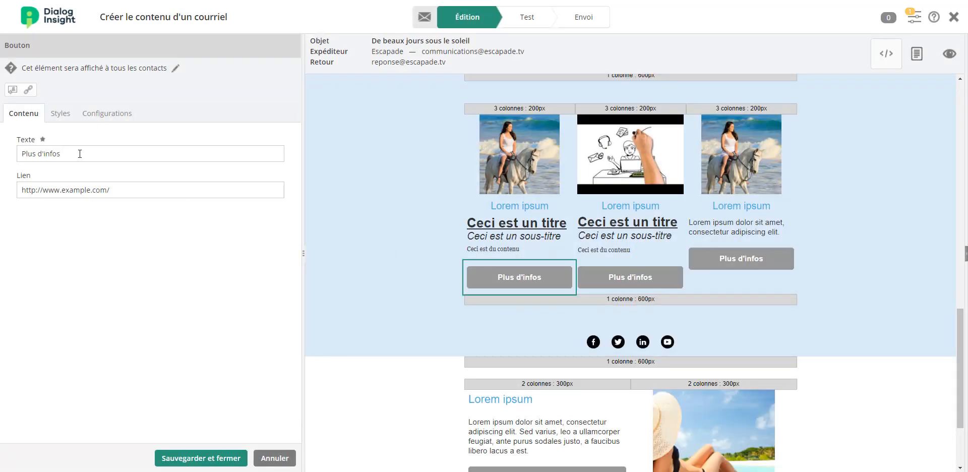
{"action": "left_click_drag", "start_coordinate": [78, 157], "coordinate": [19, 155]}
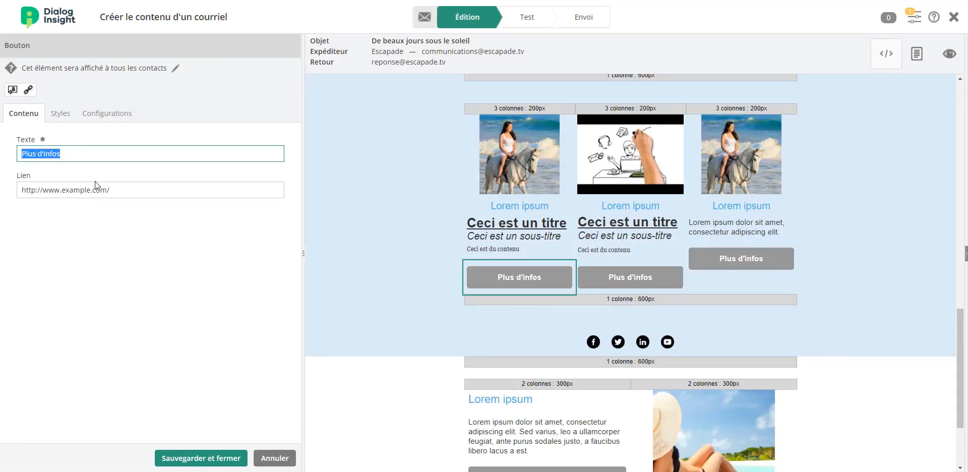
{"action": "left_click_drag", "start_coordinate": [110, 190], "coordinate": [20, 191]}
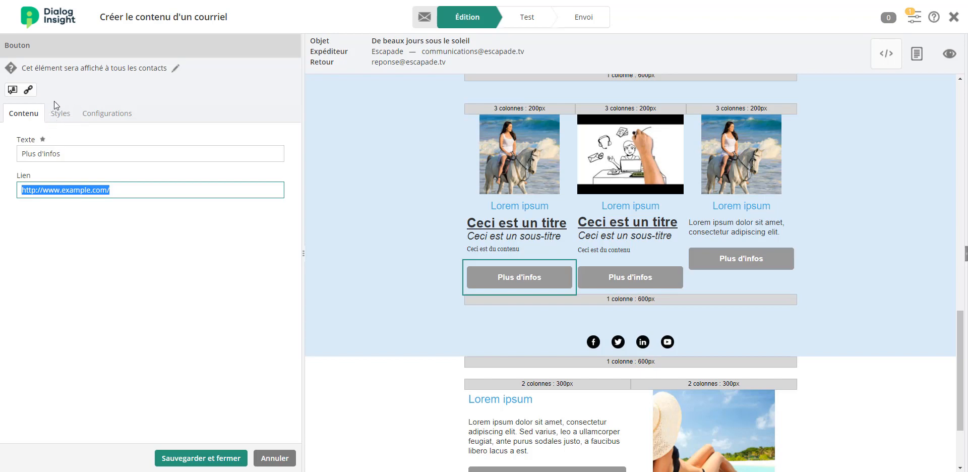
{"action": "left_click", "coordinate": [231, 459]}
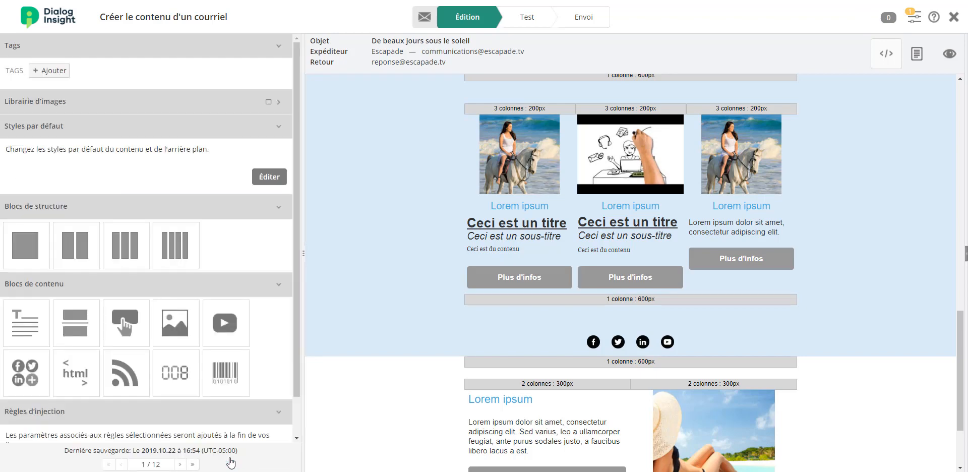
Examine the source, width, alternative text and link settings of the first column's image, and save the block.
{"action": "mouse_move", "coordinate": [520, 161]}
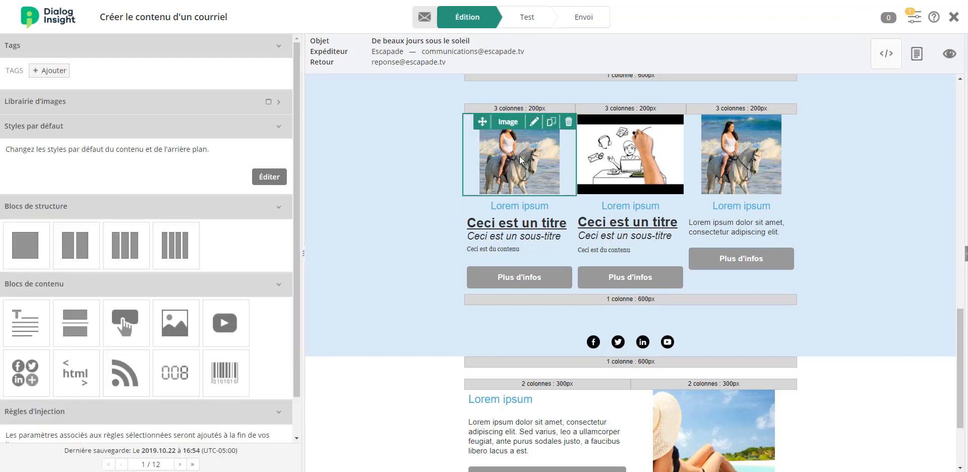
{"action": "left_click", "coordinate": [536, 127]}
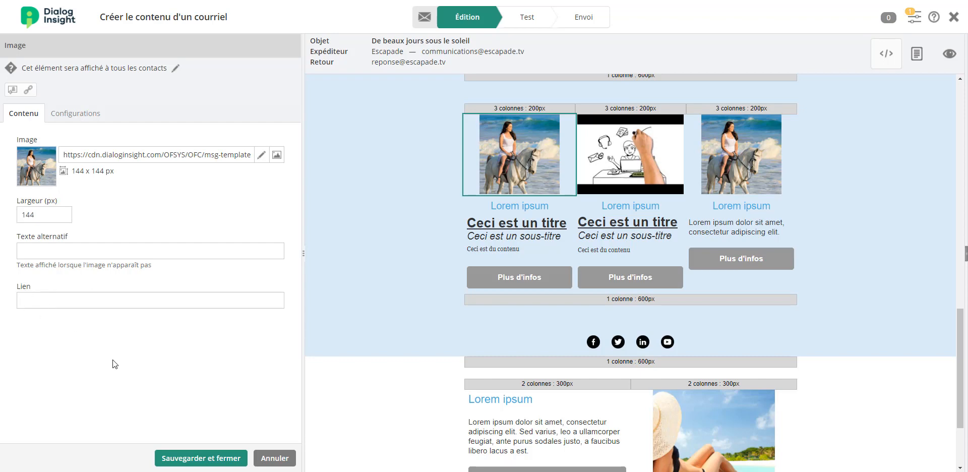
{"action": "left_click", "coordinate": [213, 460]}
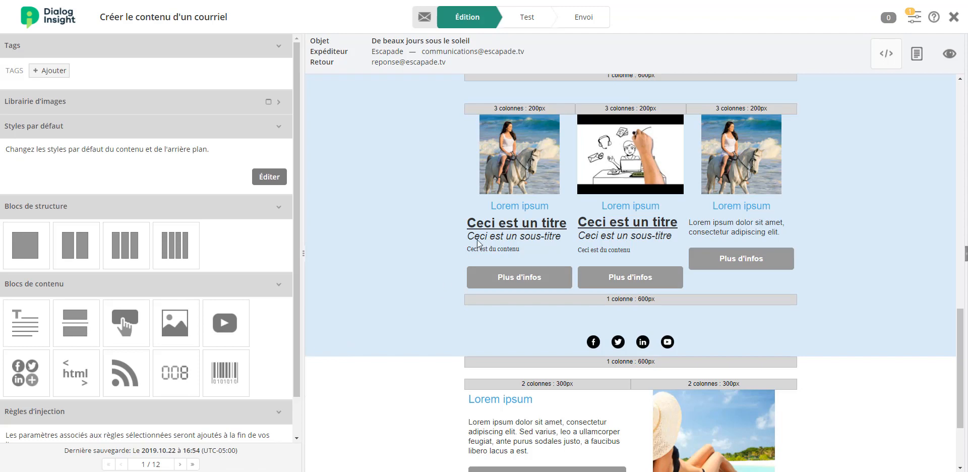
Examine the link and width settings of the YouTube video in the middle column, and save the block.
{"action": "mouse_move", "coordinate": [627, 165]}
{"action": "left_click", "coordinate": [644, 122]}
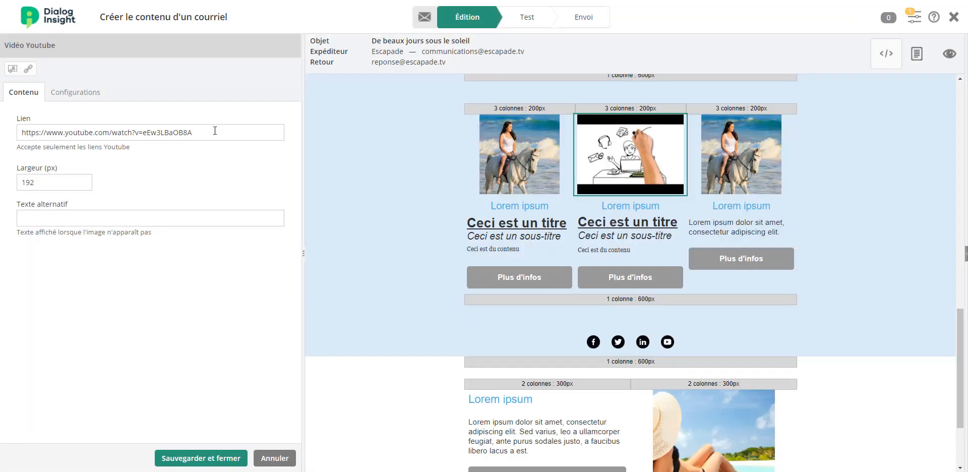
{"action": "left_click_drag", "start_coordinate": [216, 132], "coordinate": [15, 132]}
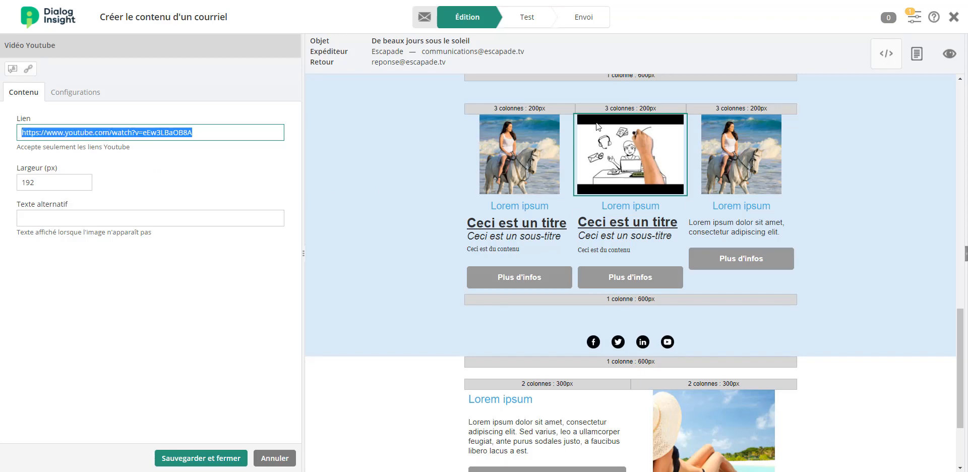
{"action": "left_click", "coordinate": [108, 182]}
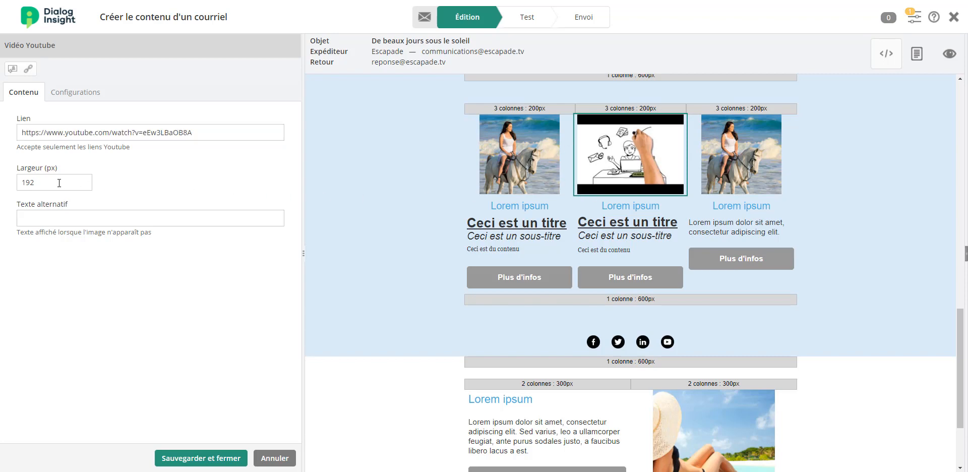
{"action": "left_click_drag", "start_coordinate": [41, 183], "coordinate": [14, 187]}
{"action": "left_click", "coordinate": [175, 191]}
{"action": "left_click", "coordinate": [216, 458]}
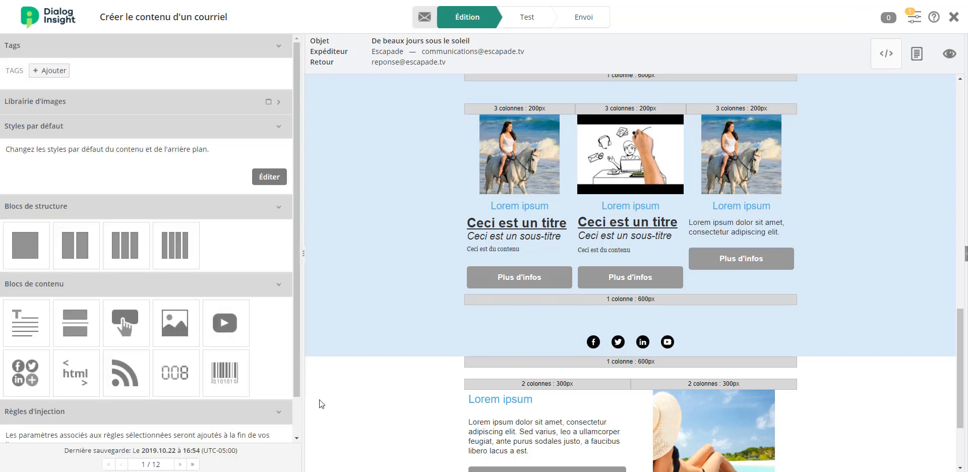
Examine the text and link fields for all networks in the social follow block, from Facebook to Website, and save the block.
{"action": "mouse_move", "coordinate": [698, 350]}
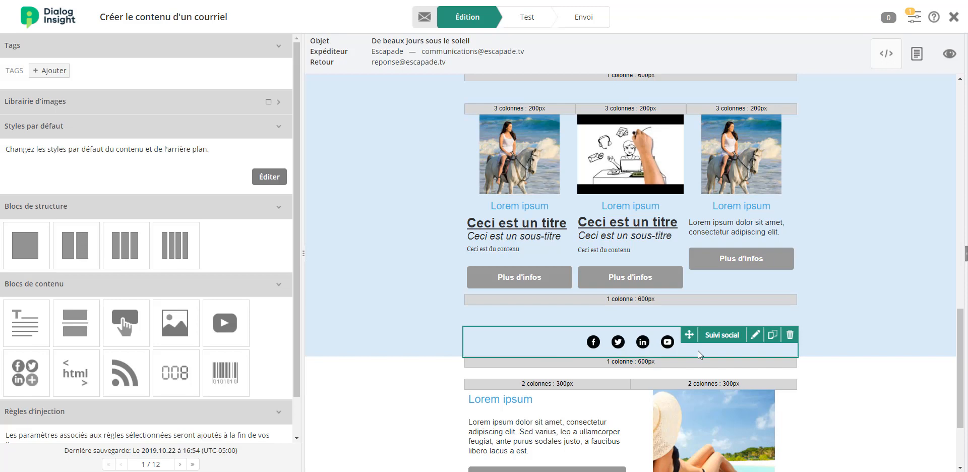
{"action": "left_click", "coordinate": [756, 336]}
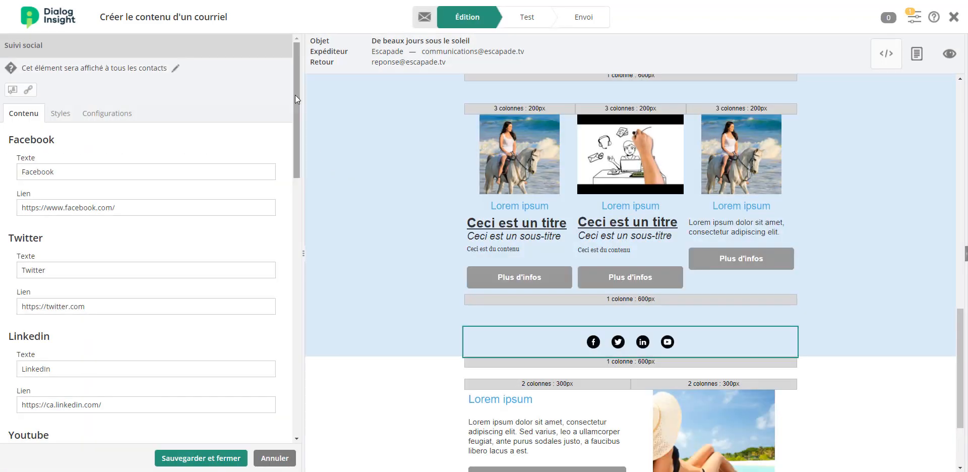
{"action": "left_click_drag", "start_coordinate": [295, 92], "coordinate": [303, 362]}
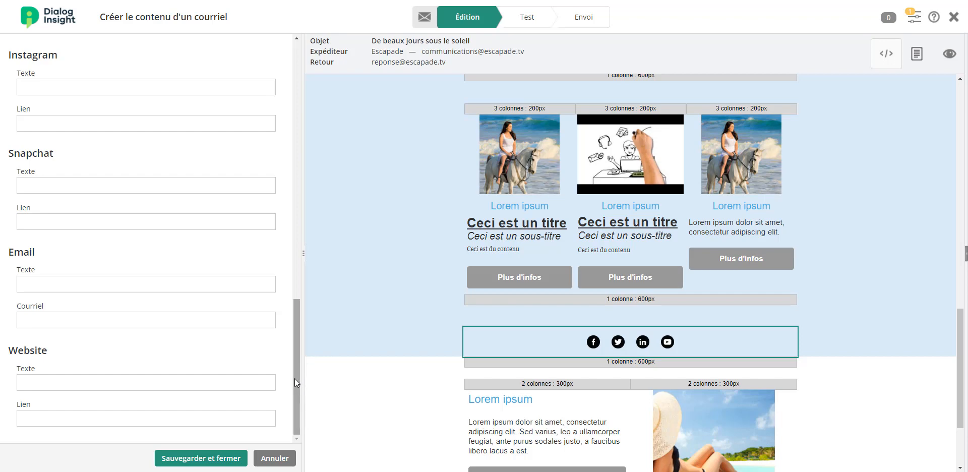
{"action": "left_click_drag", "start_coordinate": [296, 388], "coordinate": [258, 105]}
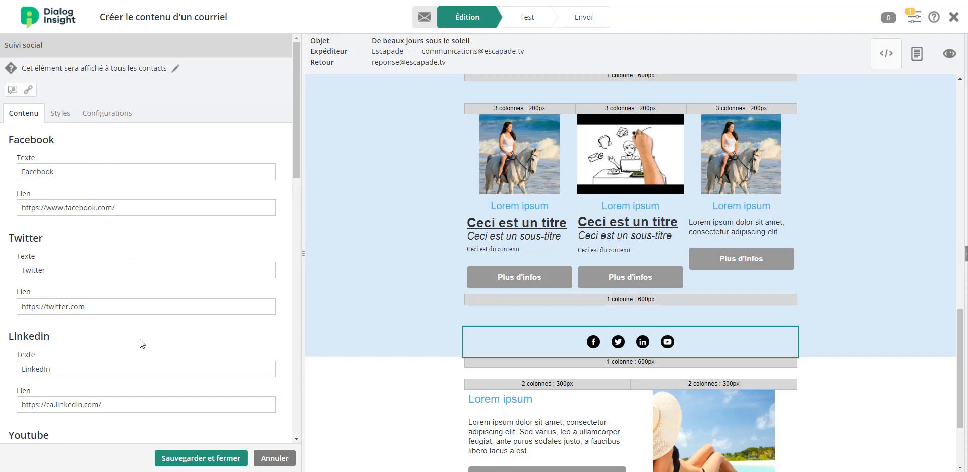
{"action": "left_click", "coordinate": [205, 458]}
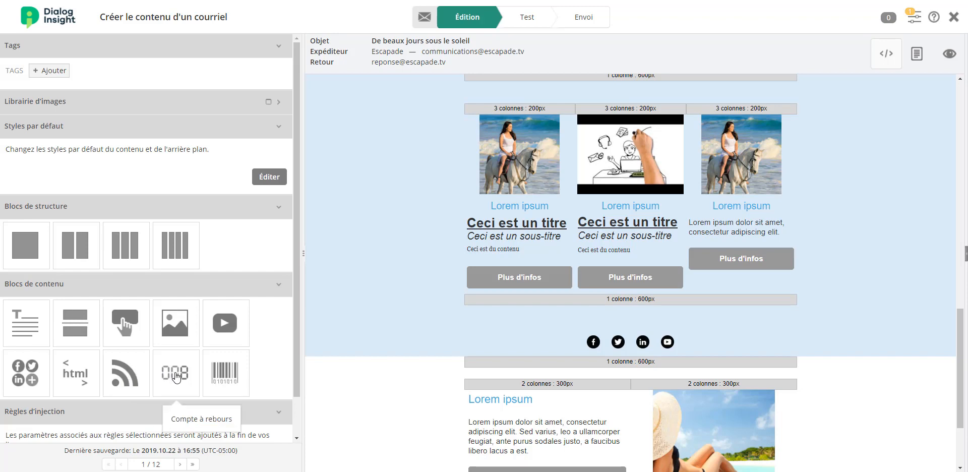
Insert a countdown block in the one-column section above the social icons, open its settings, and save it with the default values.
{"action": "left_click_drag", "start_coordinate": [178, 372], "coordinate": [613, 322]}
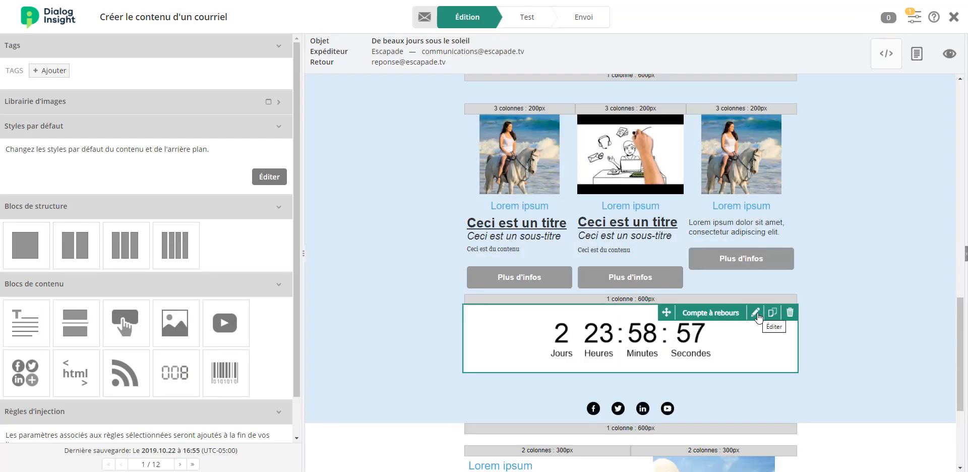
{"action": "left_click", "coordinate": [755, 315]}
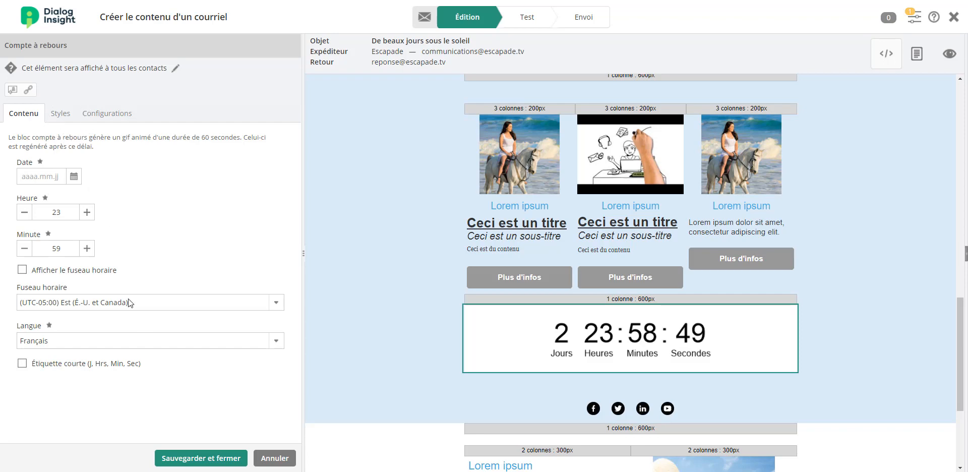
{"action": "left_click", "coordinate": [215, 459]}
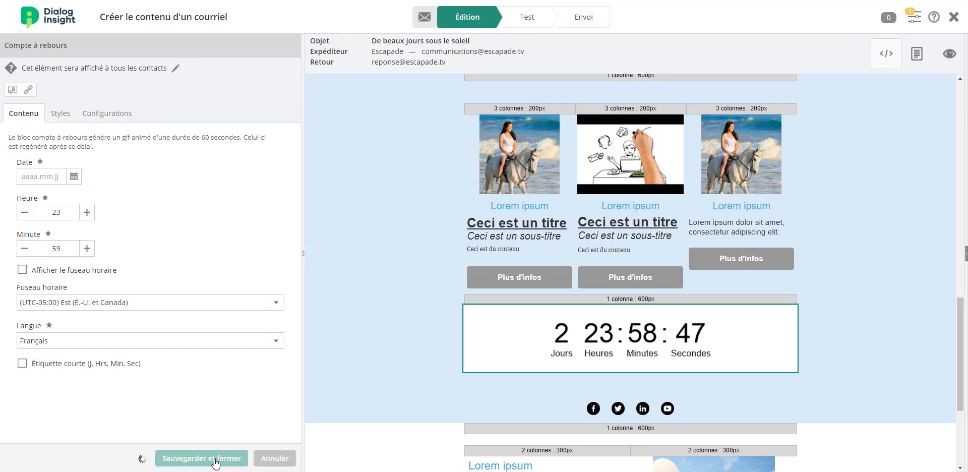